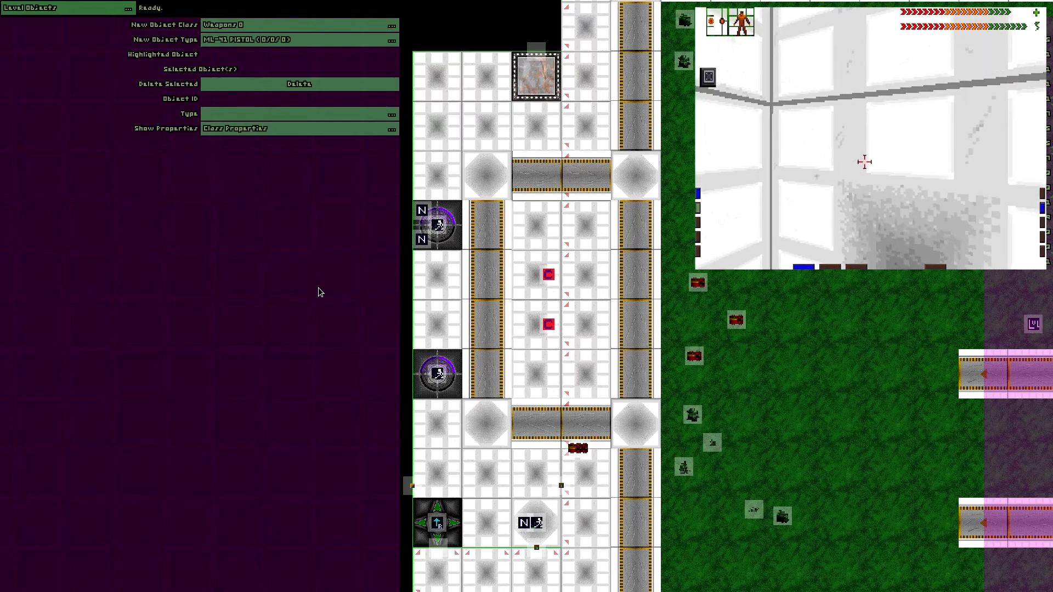
Inspect the properties of the height-changing tile's entry trigger, the two nearby buttons and the tile's null trigger
left_click(539, 524)
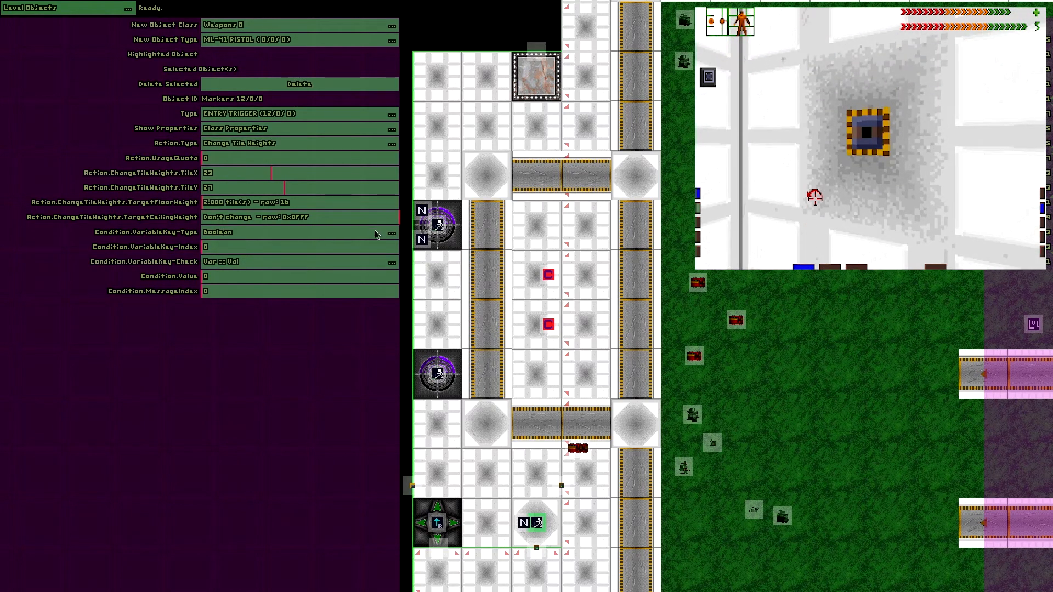
left_click(561, 488)
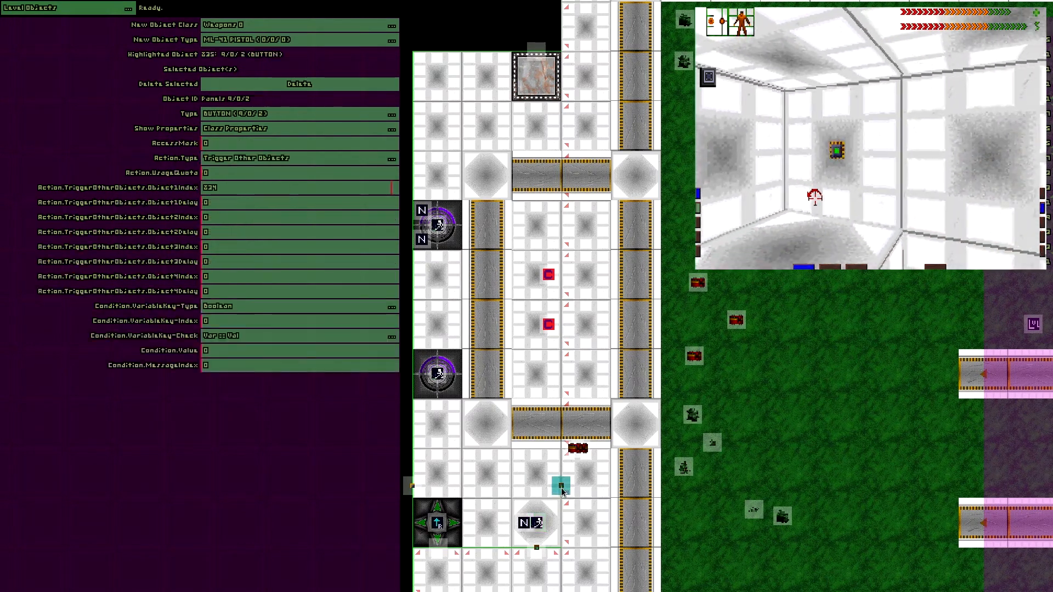
left_click(537, 550)
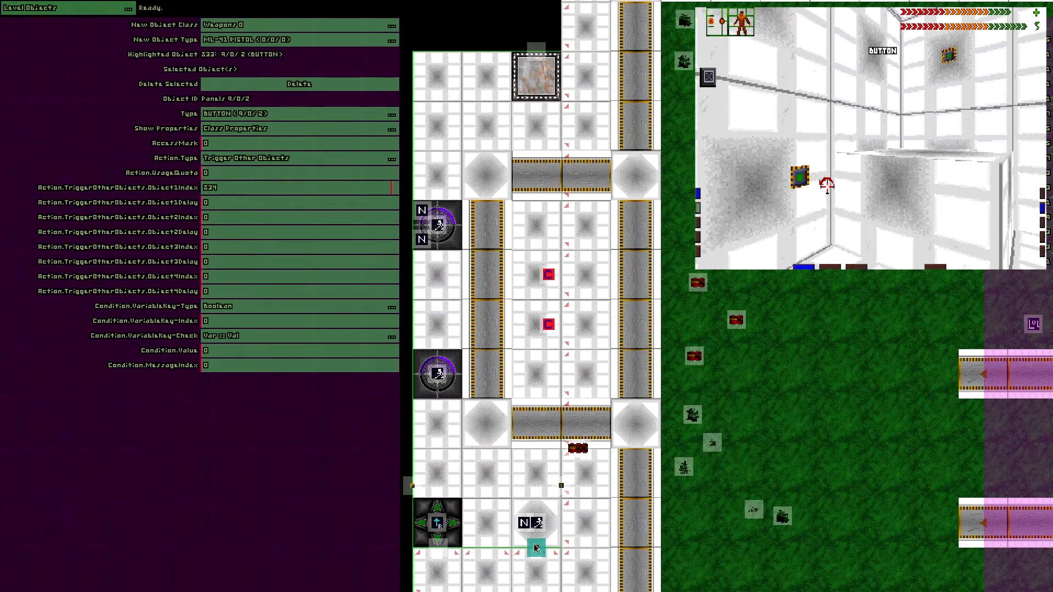
left_click(522, 525)
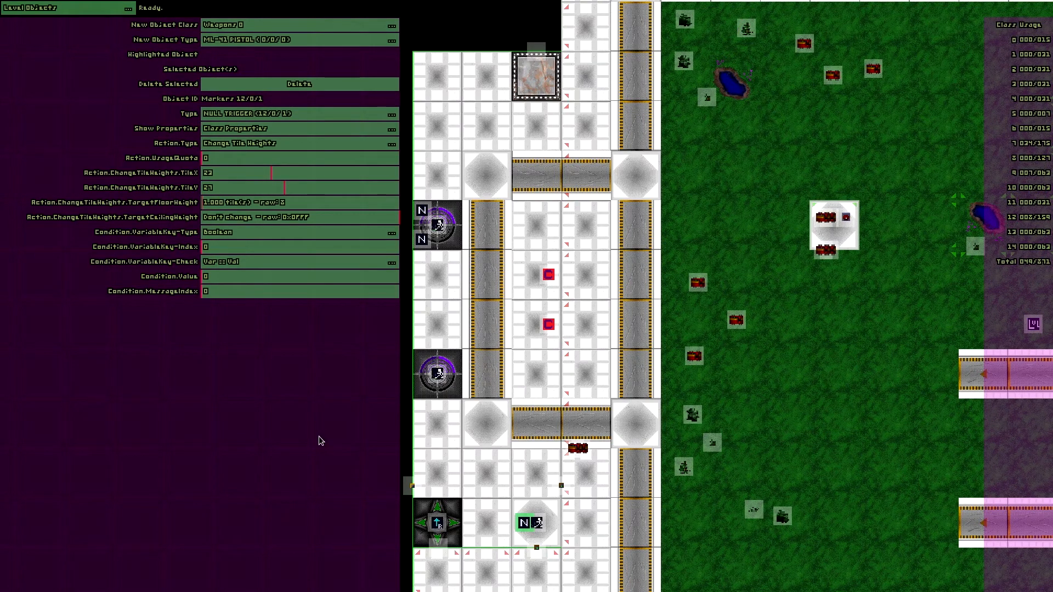
Inspect the properties of the repulsor marker, the switch that toggles it and the repulsor lights
left_click(436, 523)
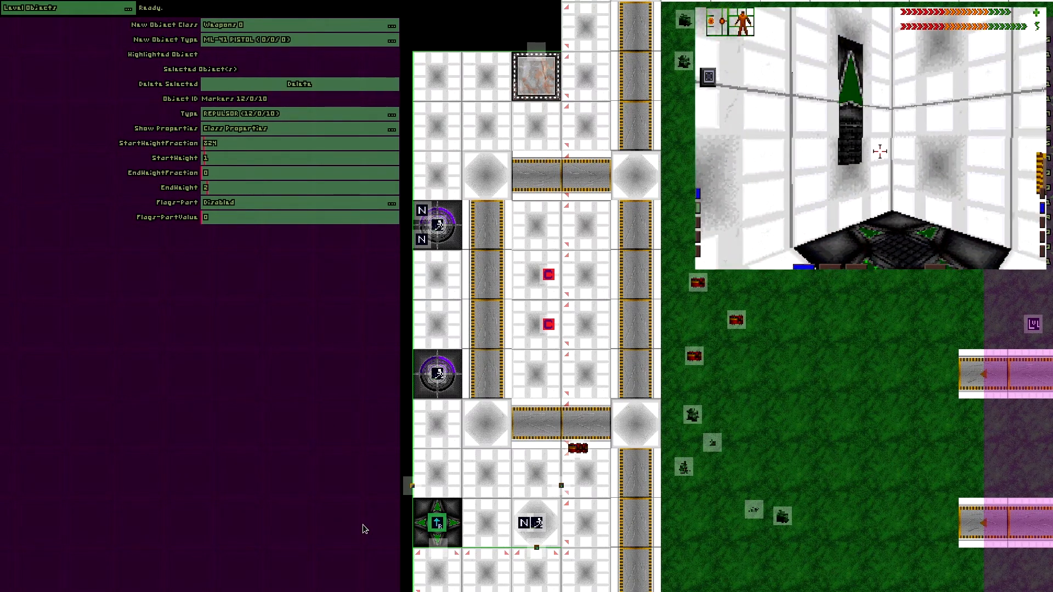
left_click(411, 486)
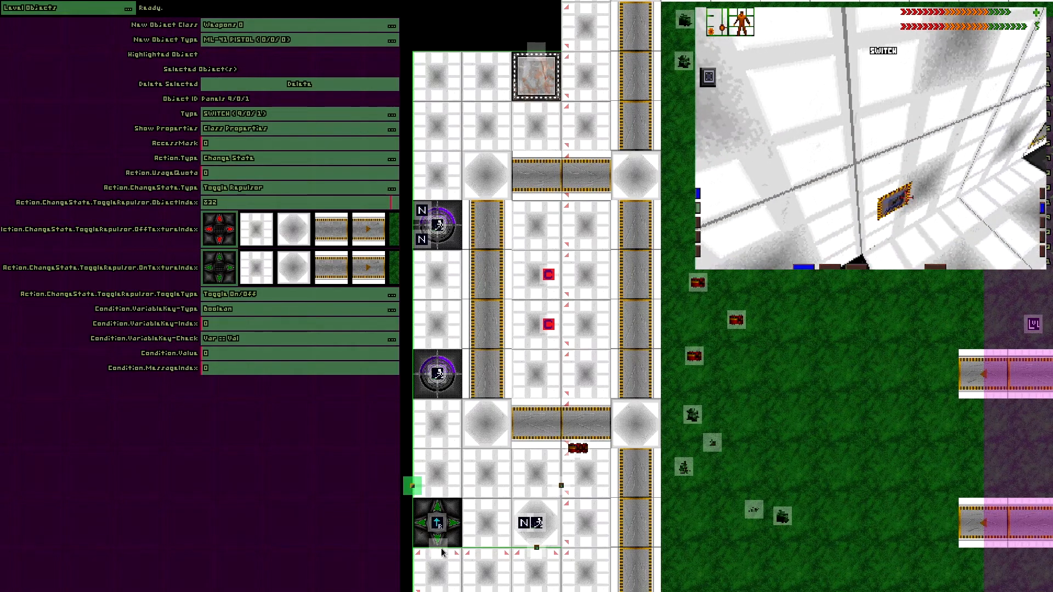
left_click(442, 553)
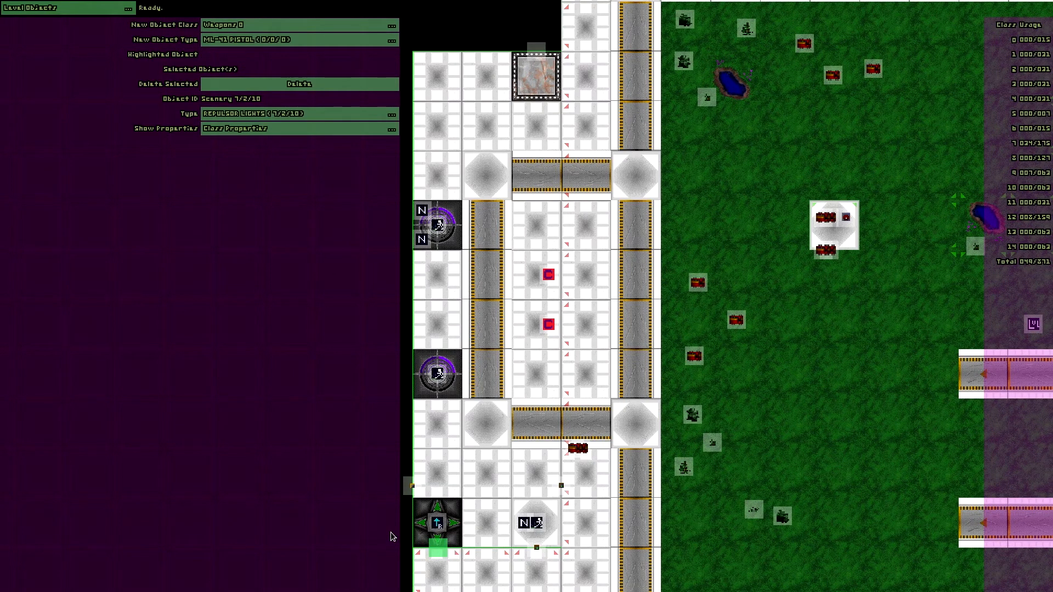
Inspect the entry triggers on both teleporter pads and the two null triggers on the upper pad
left_click(442, 377)
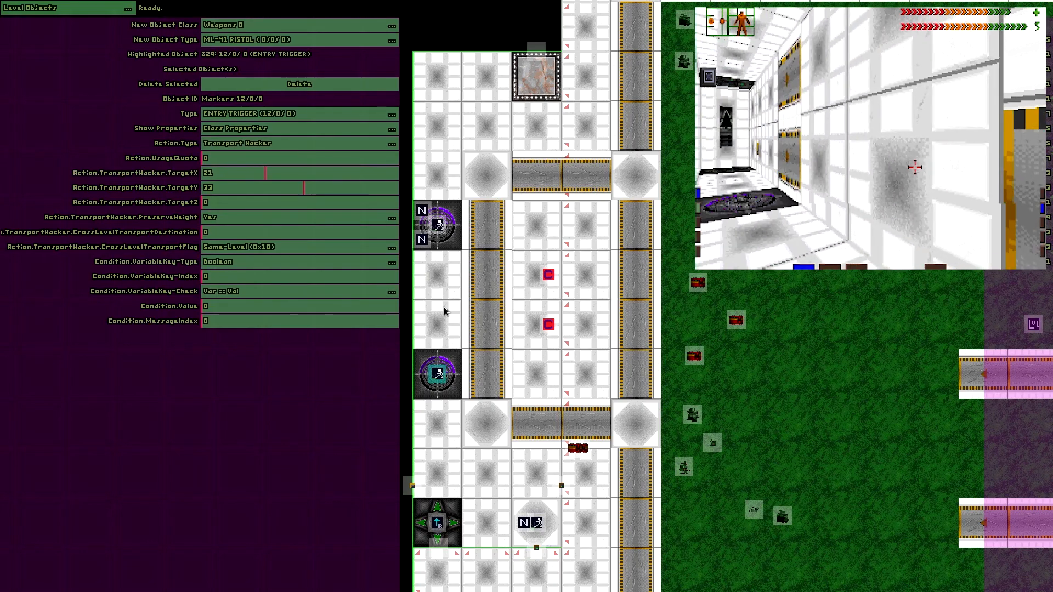
left_click(443, 232)
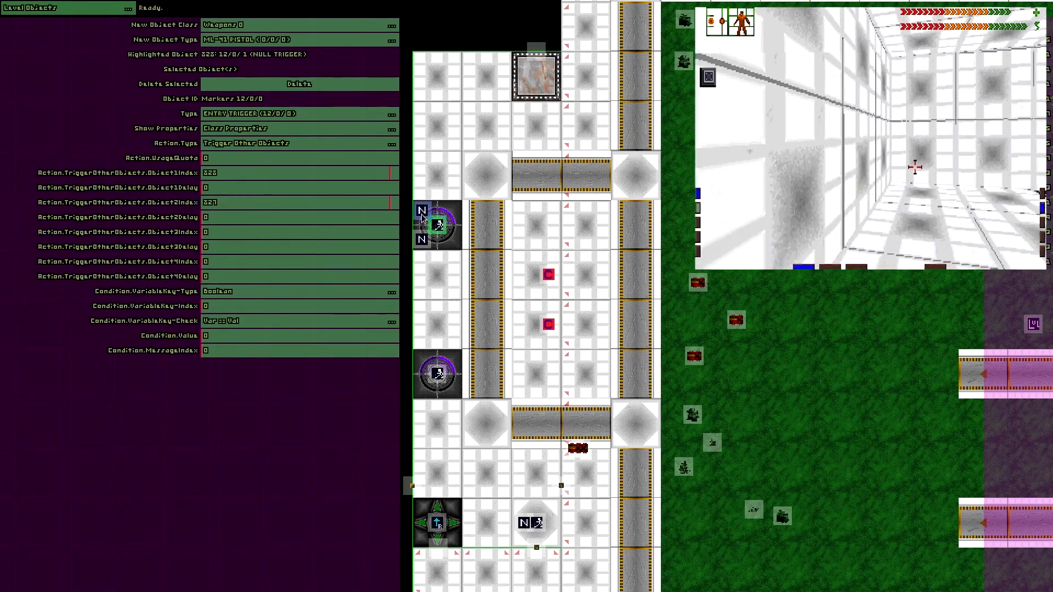
left_click(423, 217)
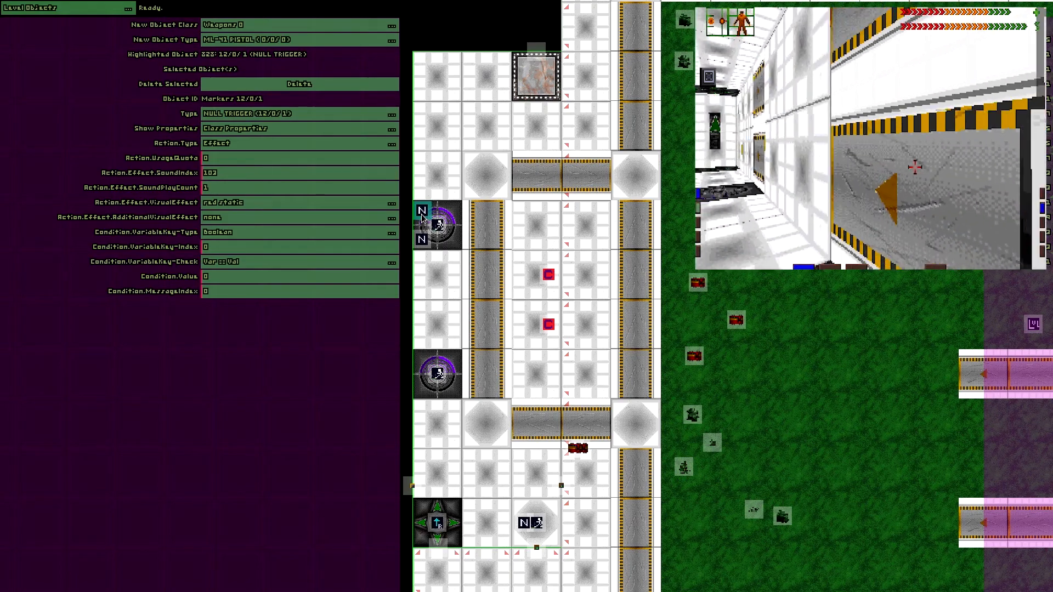
left_click(422, 241)
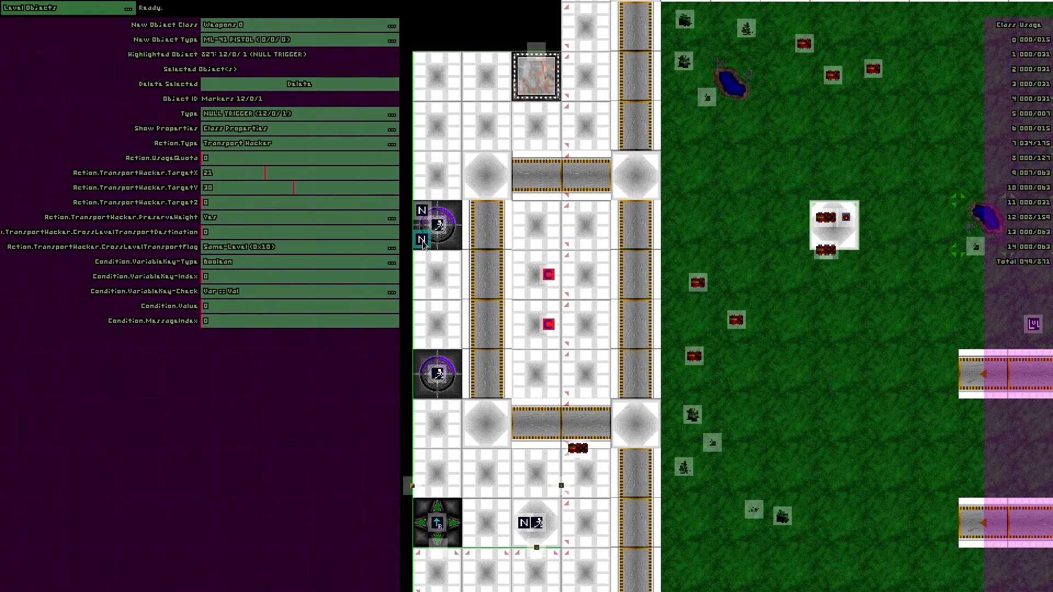
Select the elevator panel and review its ElevatorShaftBitmask part for Level 1, Level 2 and Level 3
left_click(541, 54)
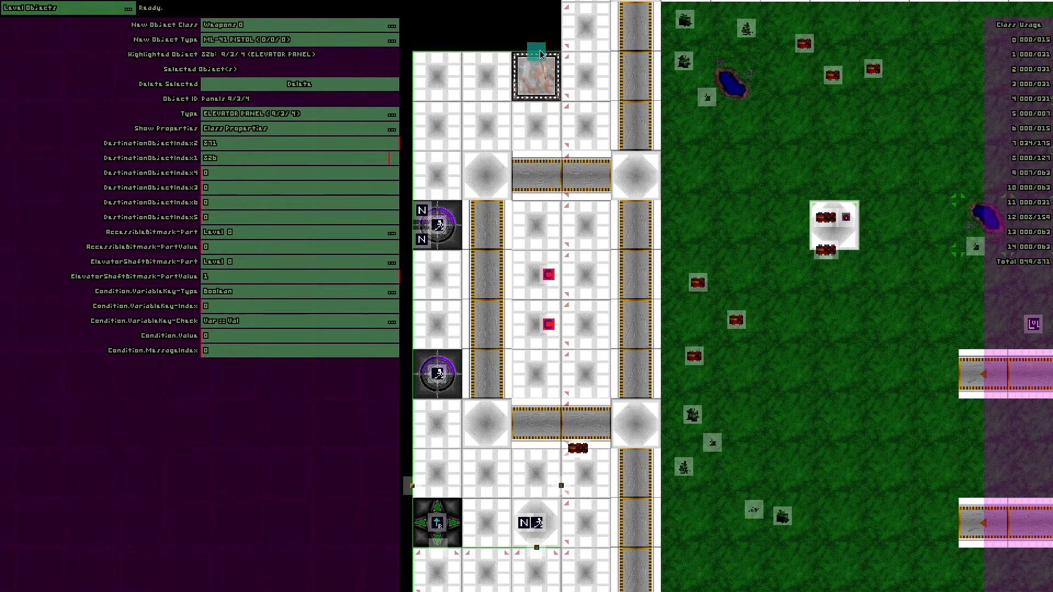
left_click(357, 263)
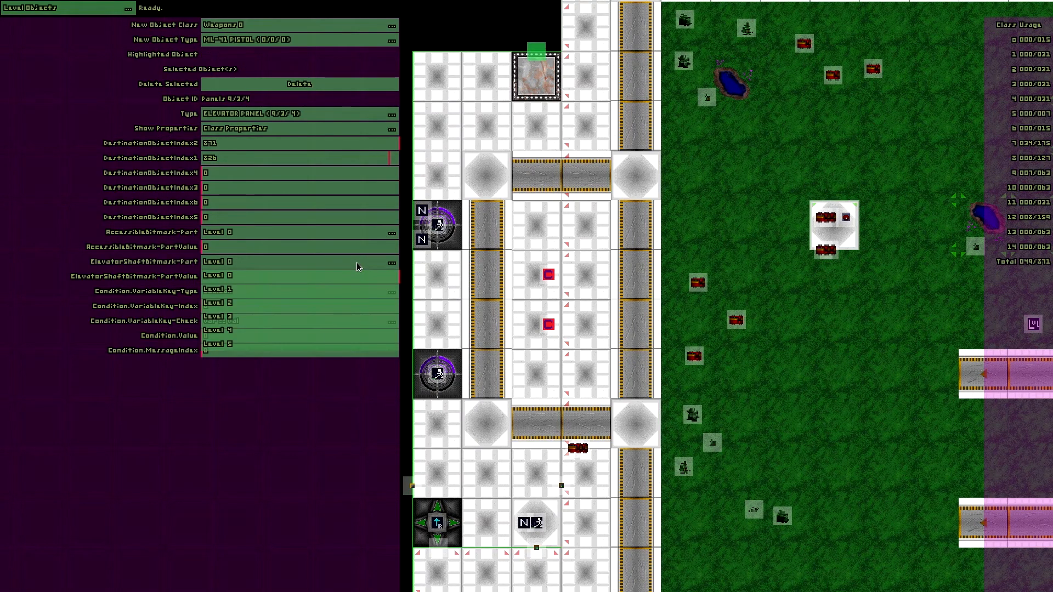
left_click(228, 292)
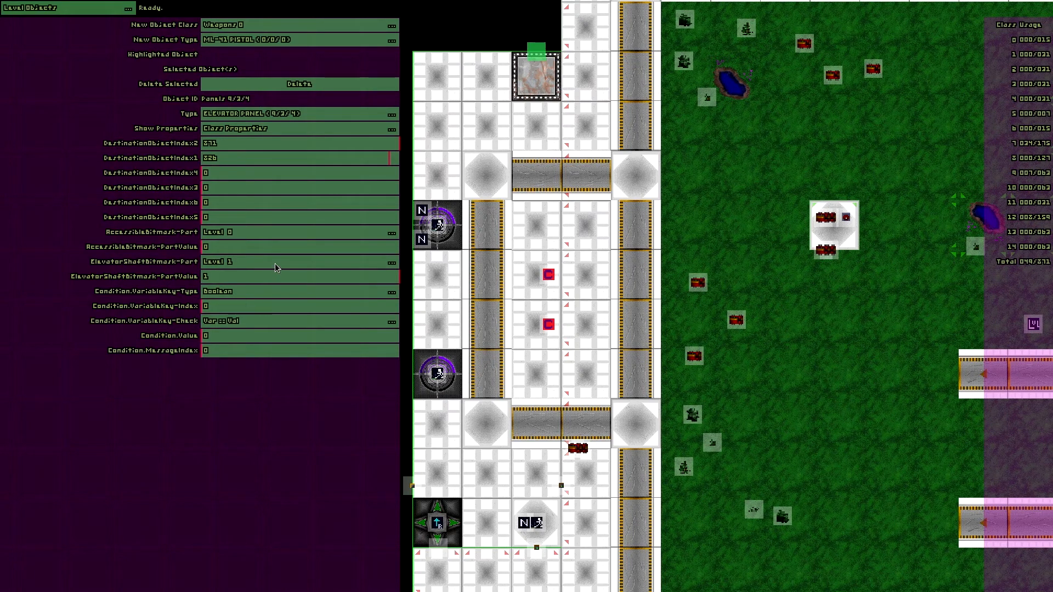
left_click(275, 264)
left_click(232, 302)
left_click(294, 260)
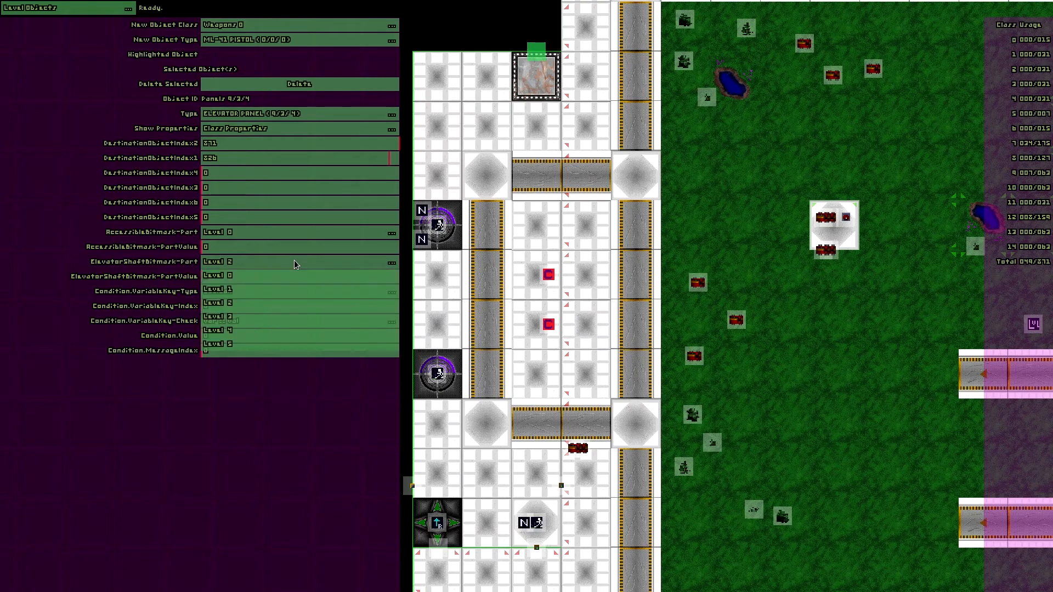
left_click(236, 314)
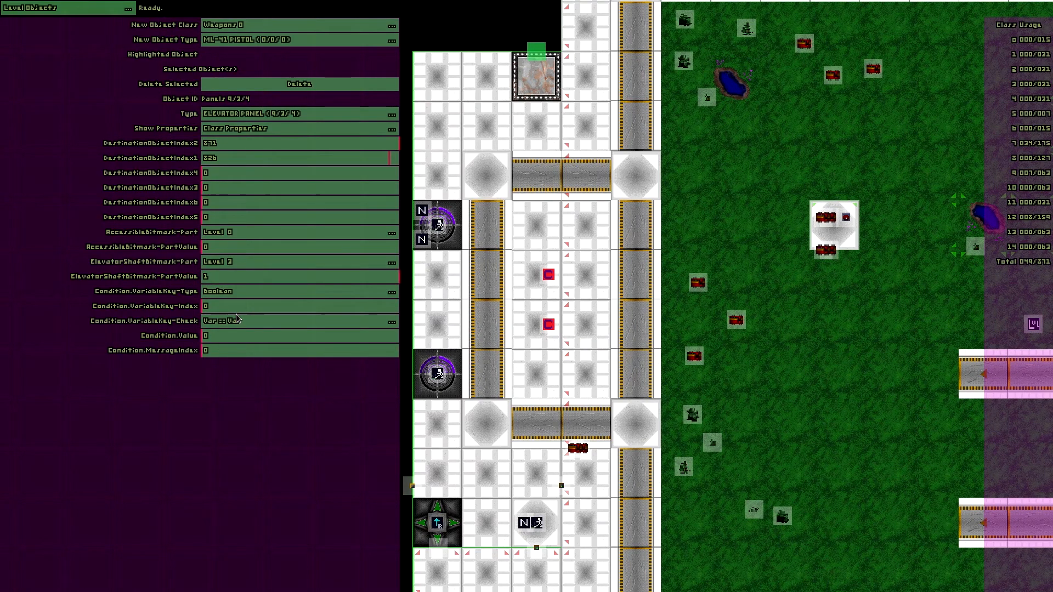
Review the elevator panel's AccessibleBitmask part for Level 1, Level 2 and Level 3
left_click(259, 232)
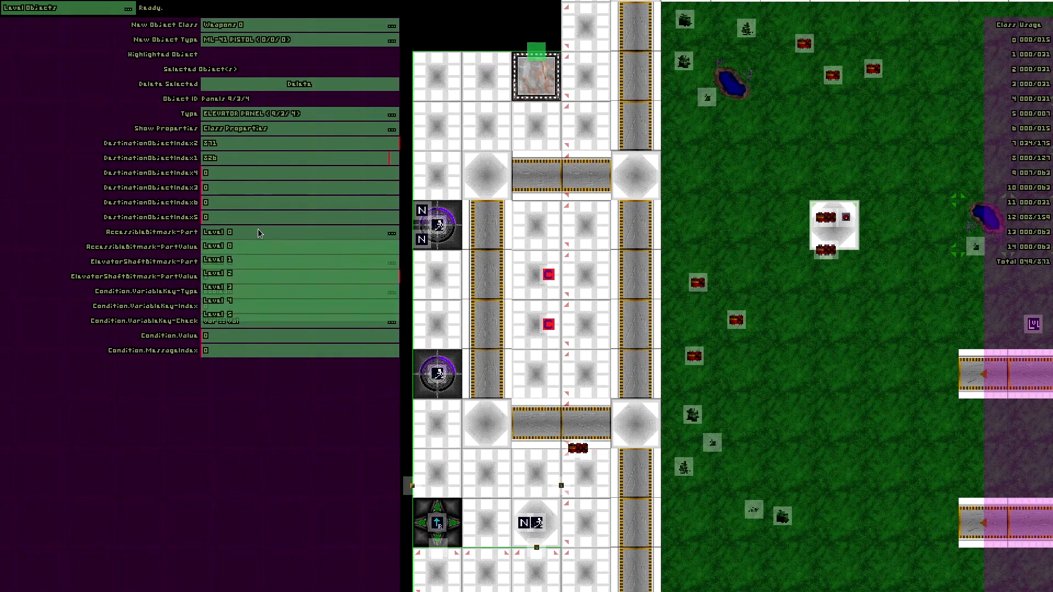
left_click(240, 262)
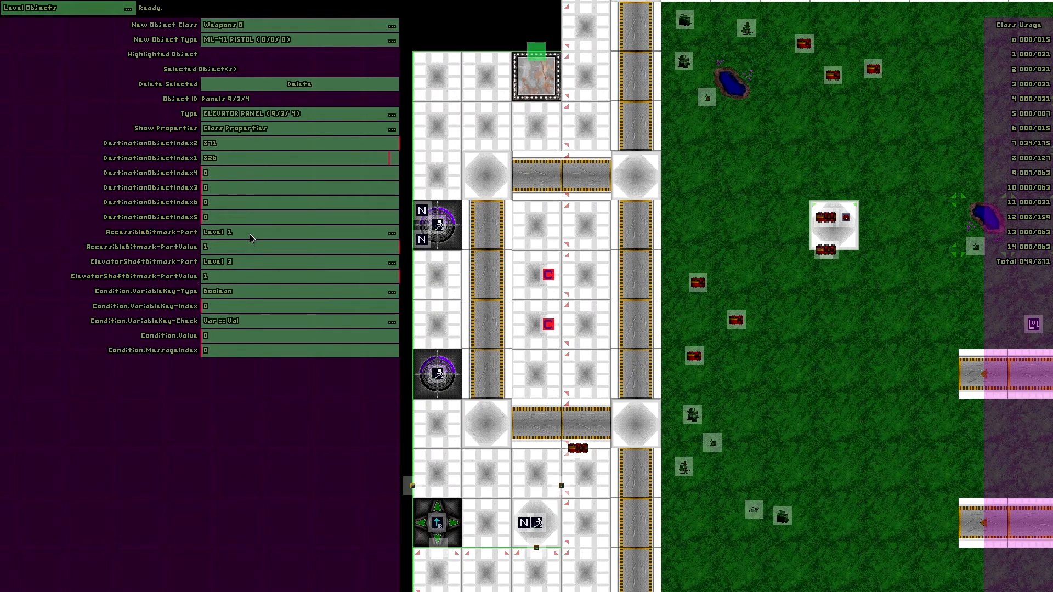
left_click(250, 235)
left_click(232, 274)
left_click(257, 232)
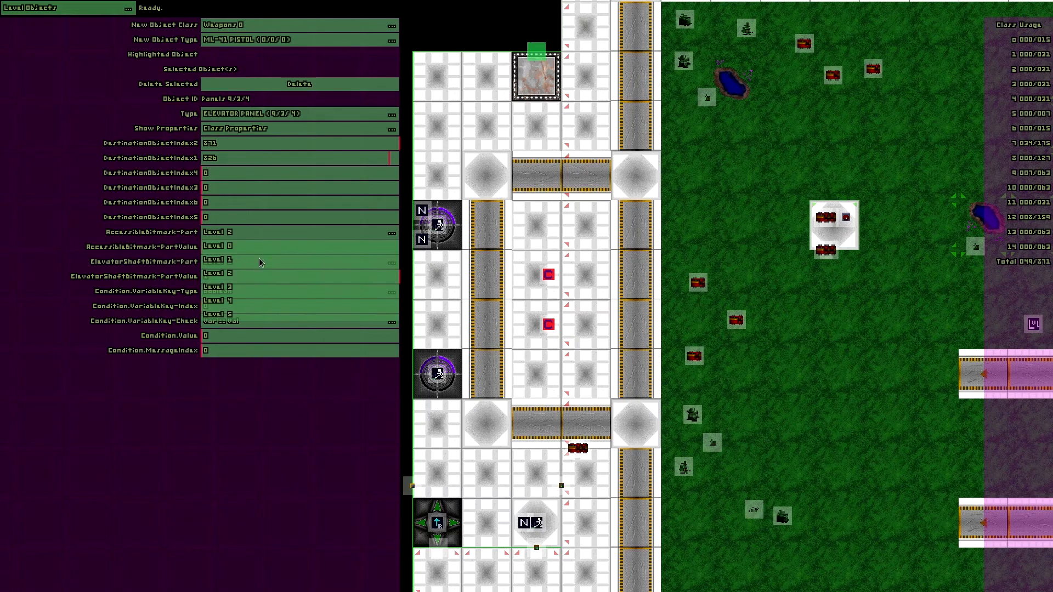
left_click(235, 284)
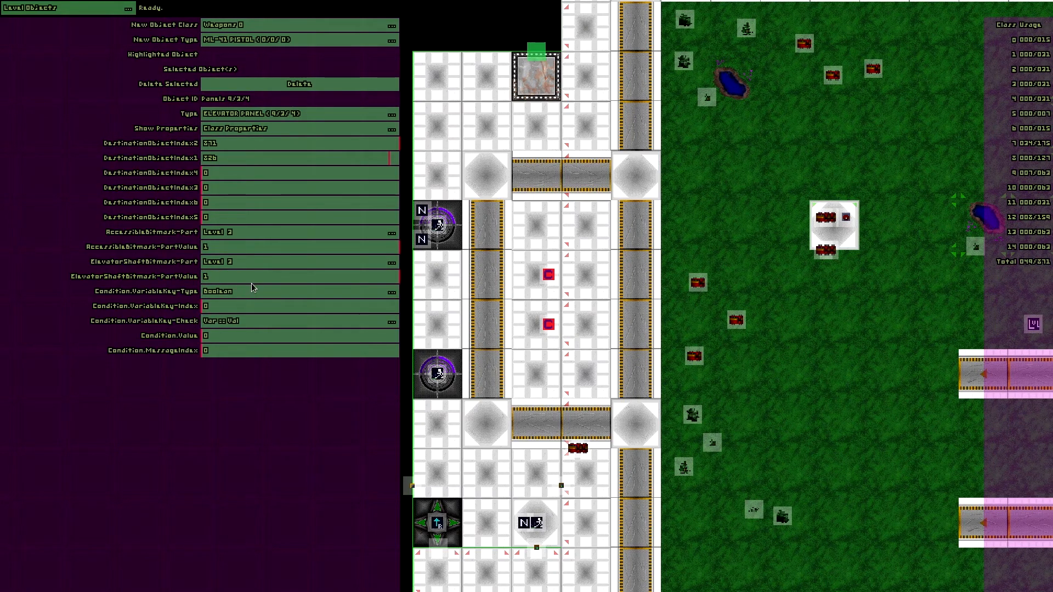
Return the elevator panel's accessible and shaft bitmask parts to Level 0, and deselect the panel
left_click(258, 234)
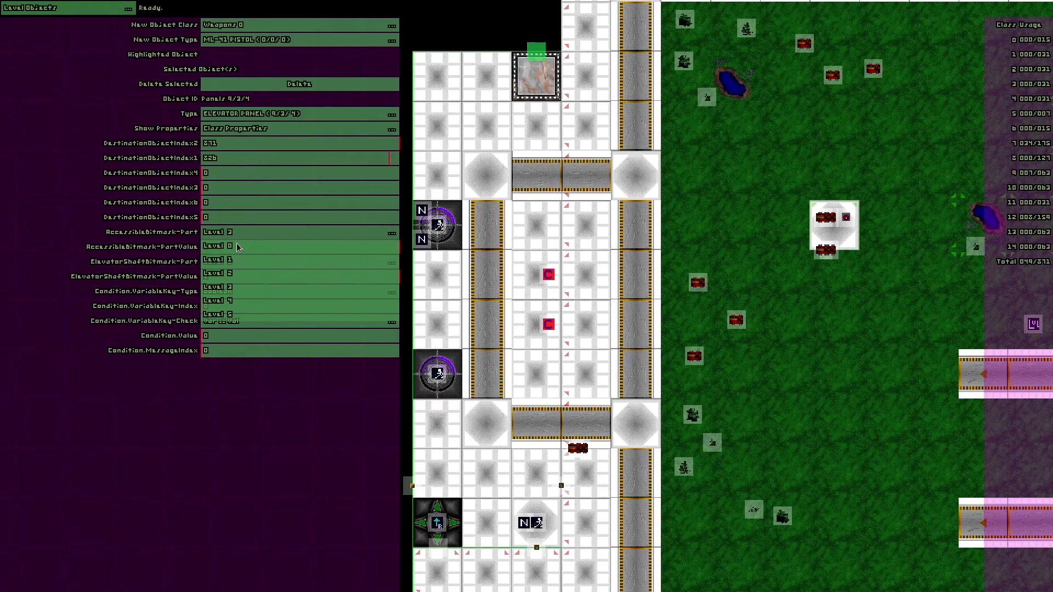
left_click(237, 246)
left_click(248, 264)
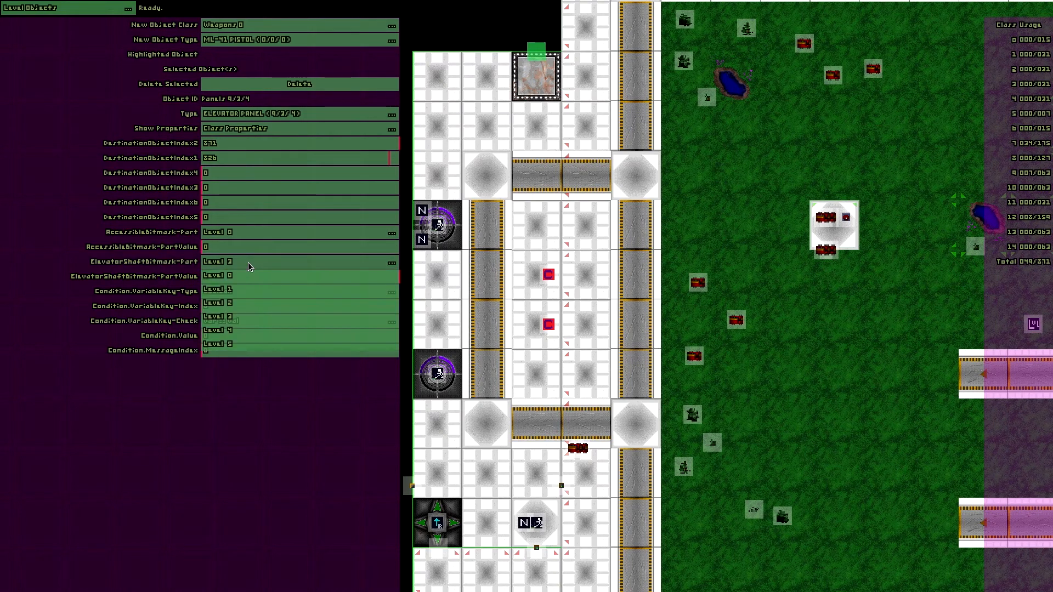
left_click(229, 277)
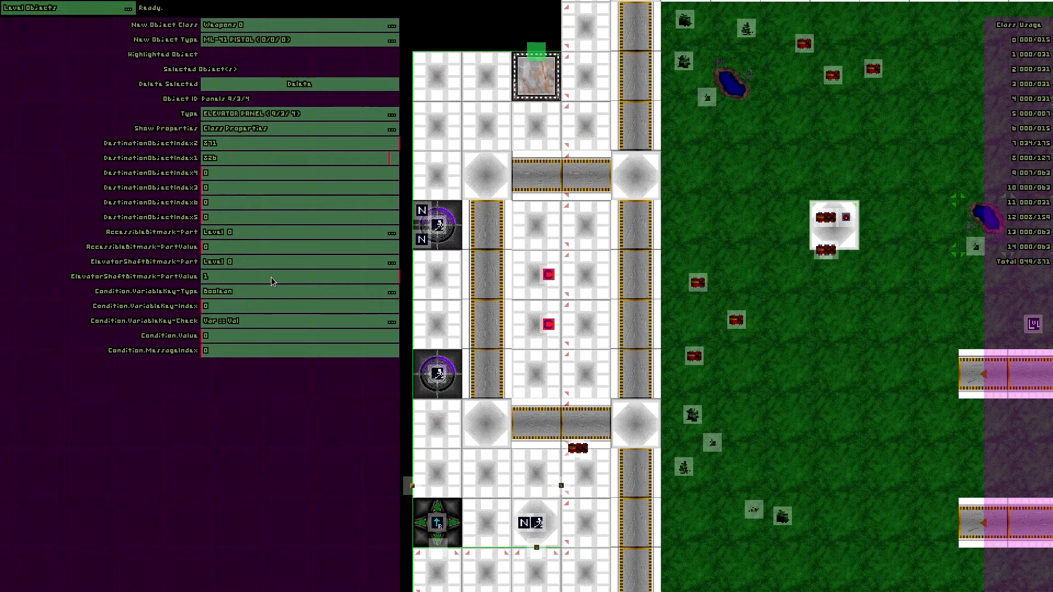
left_click(537, 54)
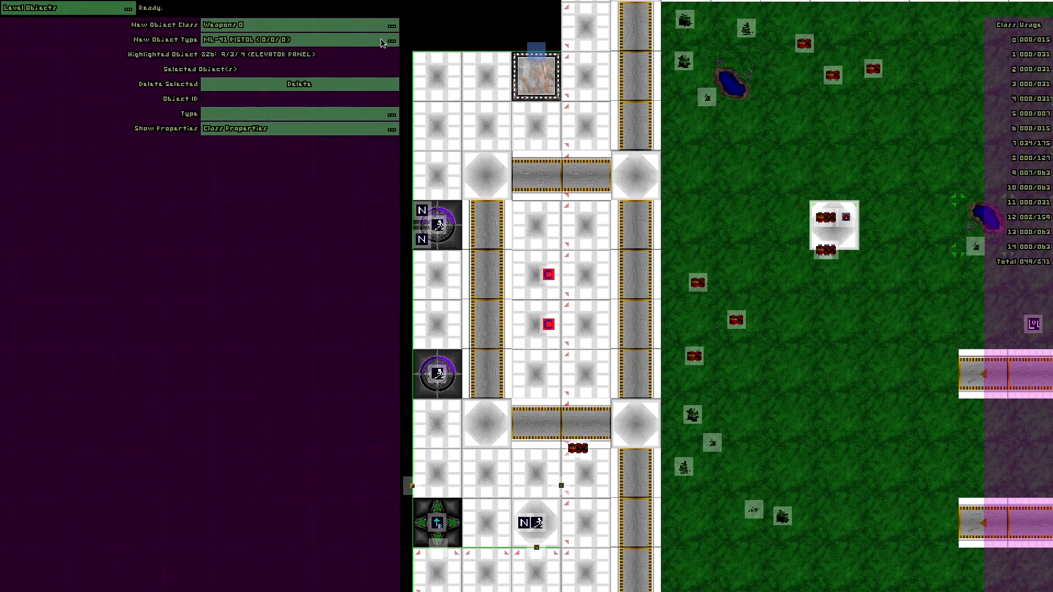
Switch the active level to 3 and inspect the properties of the elevator panel placed there
left_click(59, 11)
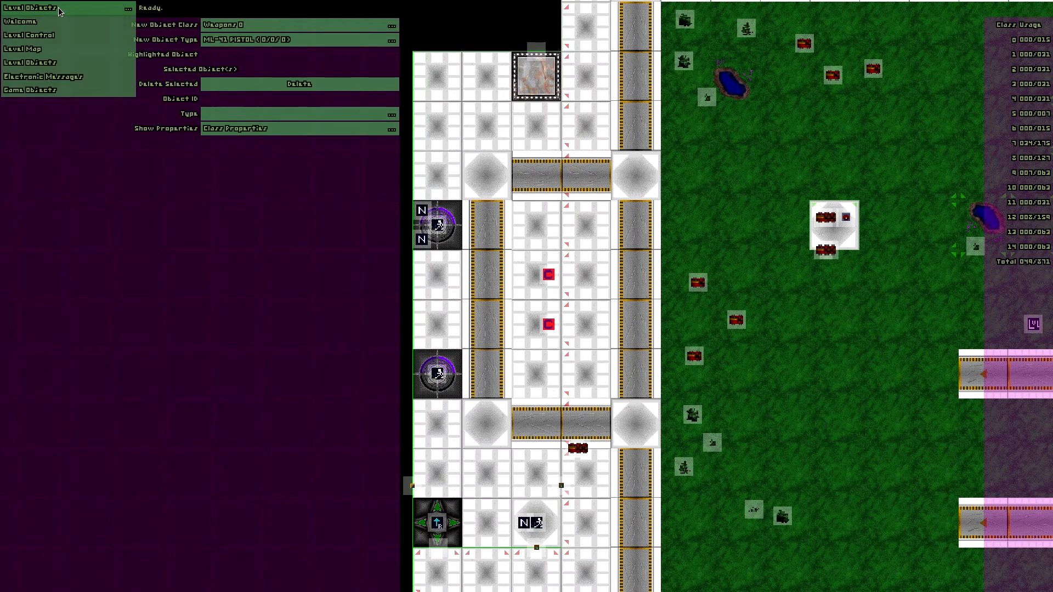
left_click(54, 35)
left_click(394, 26)
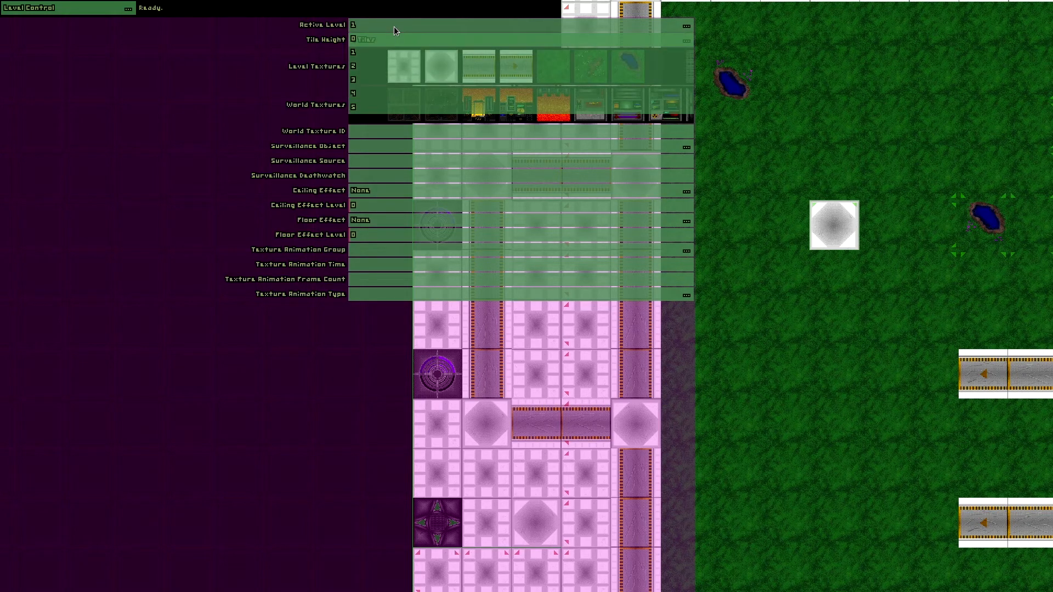
left_click(365, 81)
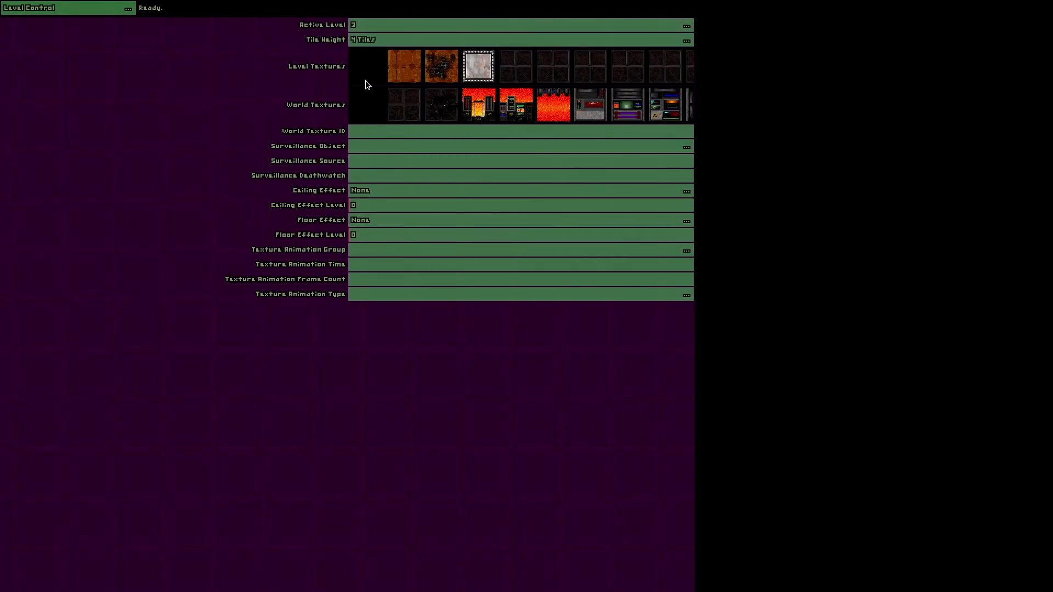
left_click(81, 9)
left_click(61, 65)
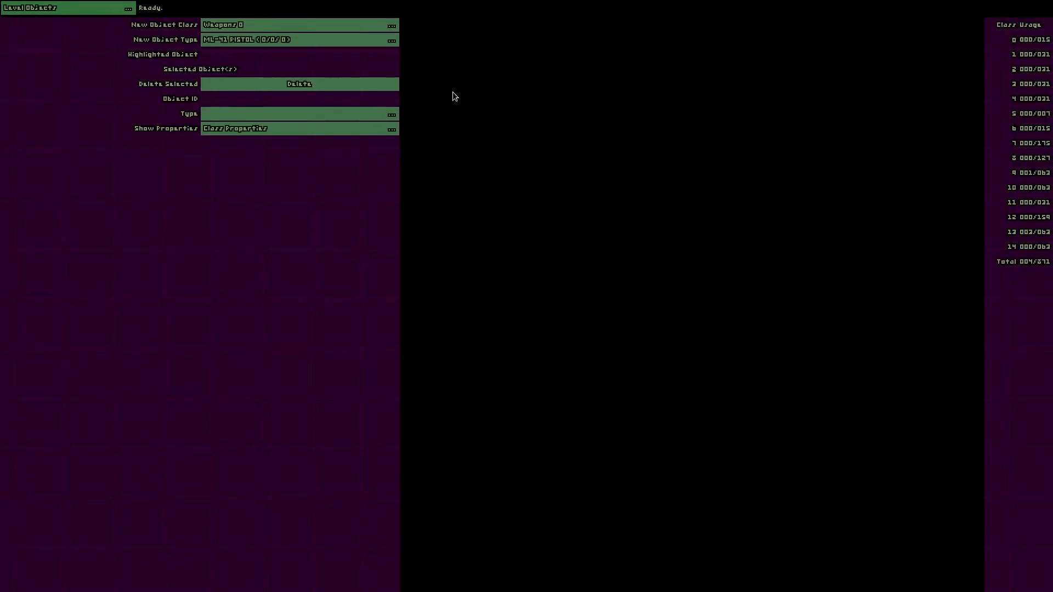
left_click_drag(496, 89, 492, 541)
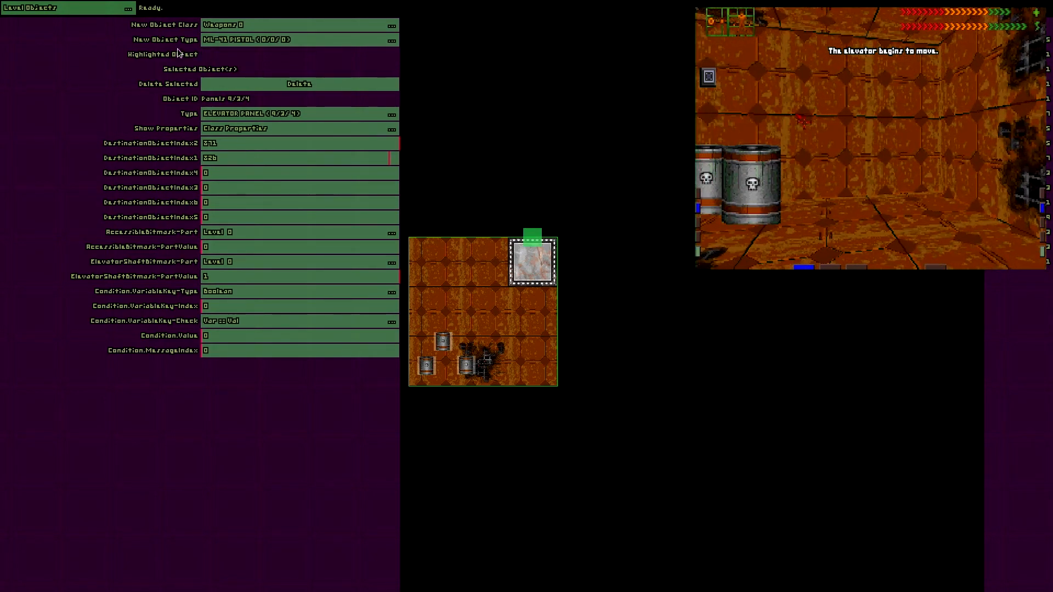
Switch the active level back to 1 and return to its level objects
left_click(80, 8)
left_click(77, 38)
left_click(363, 25)
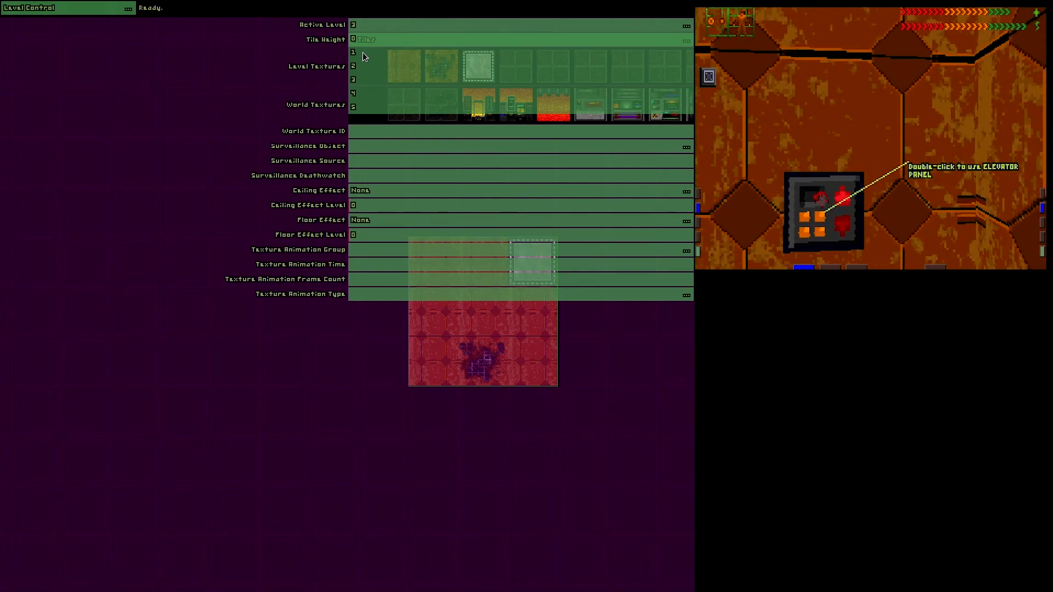
left_click(363, 52)
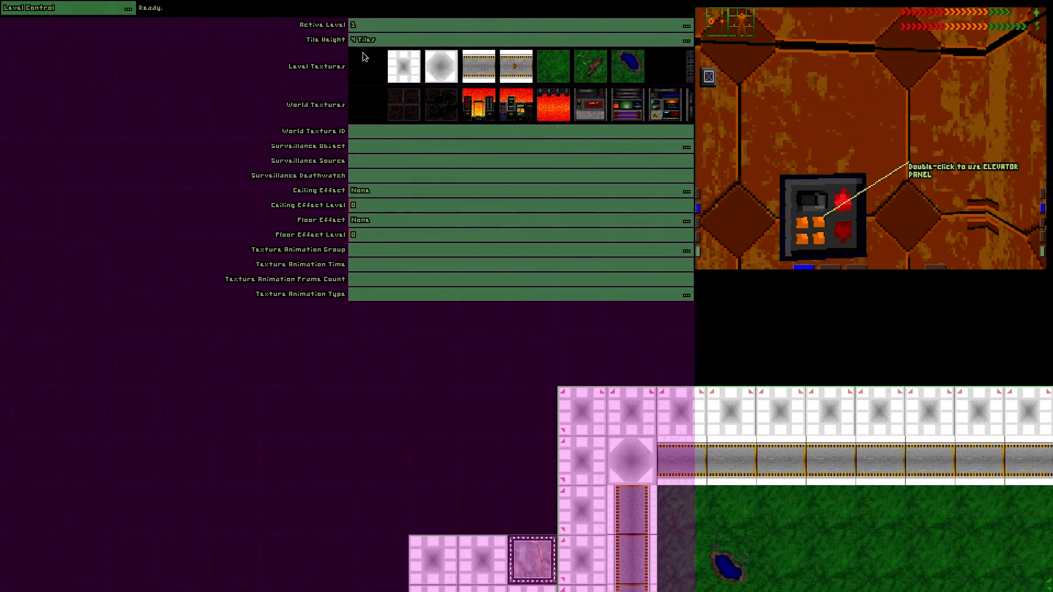
left_click(96, 9)
left_click(51, 63)
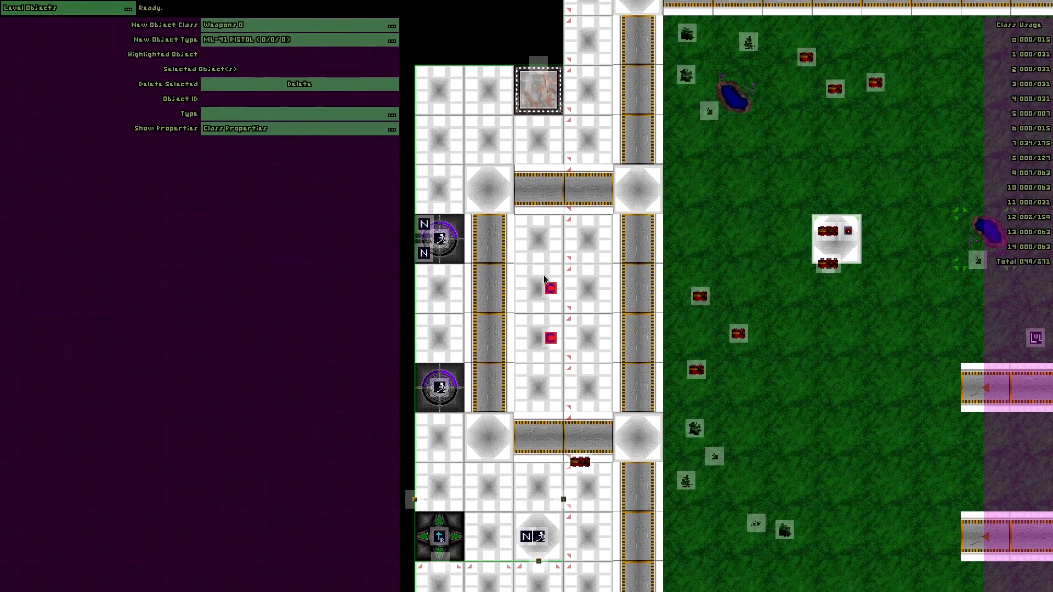
Compare the properties of the two cyberspace terminals and review the state options of the upper one
left_click(548, 289)
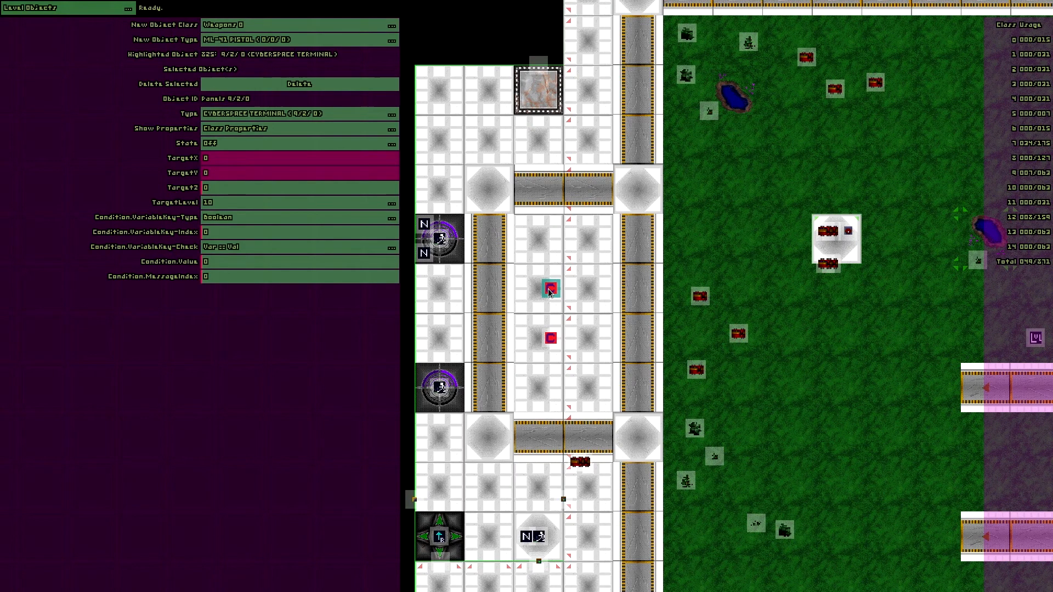
left_click(550, 339)
left_click(551, 289)
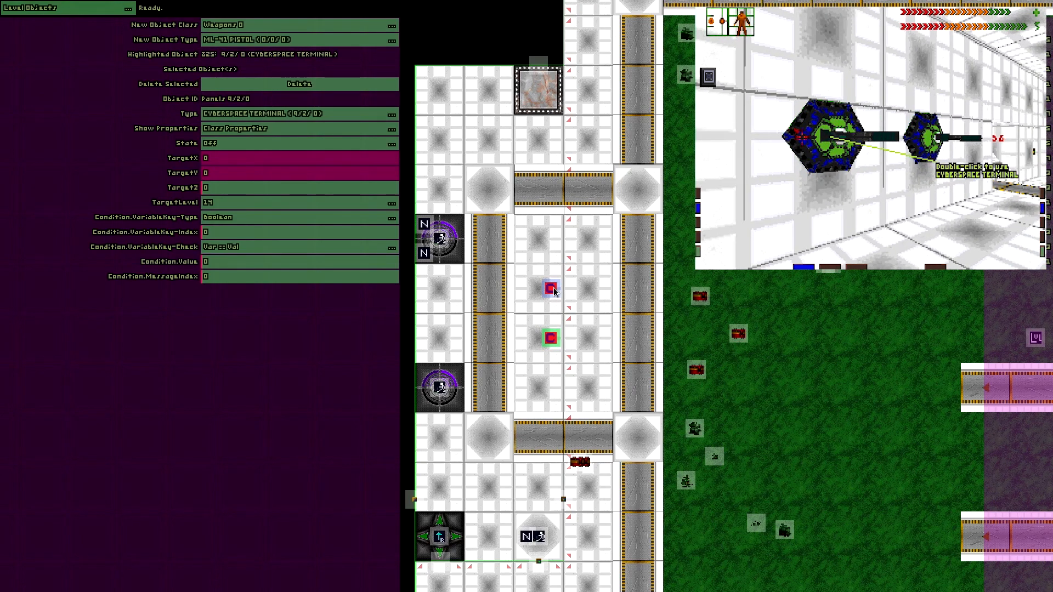
left_click(262, 146)
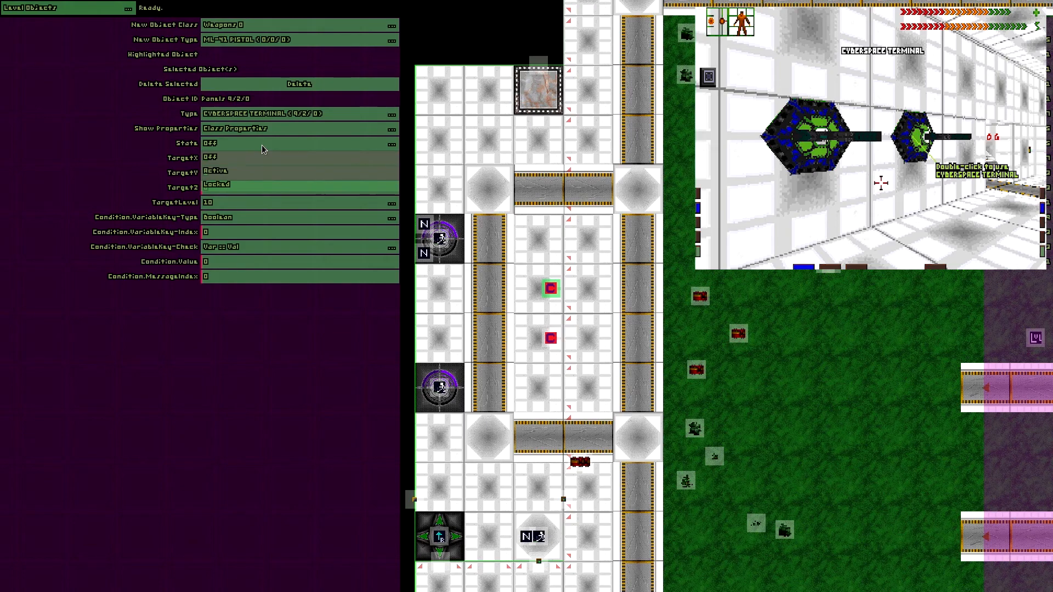
left_click(262, 145)
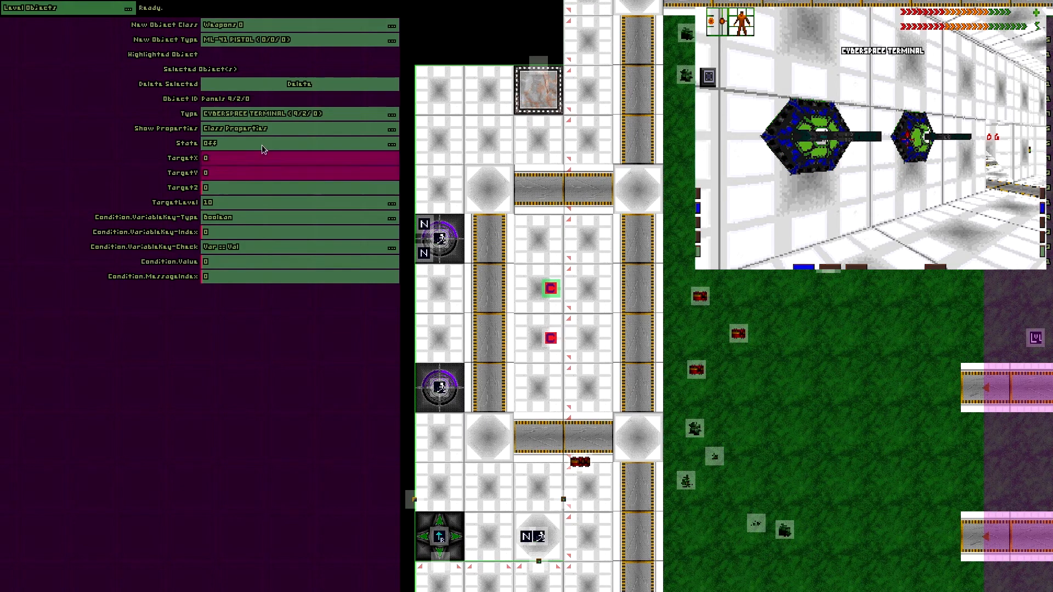